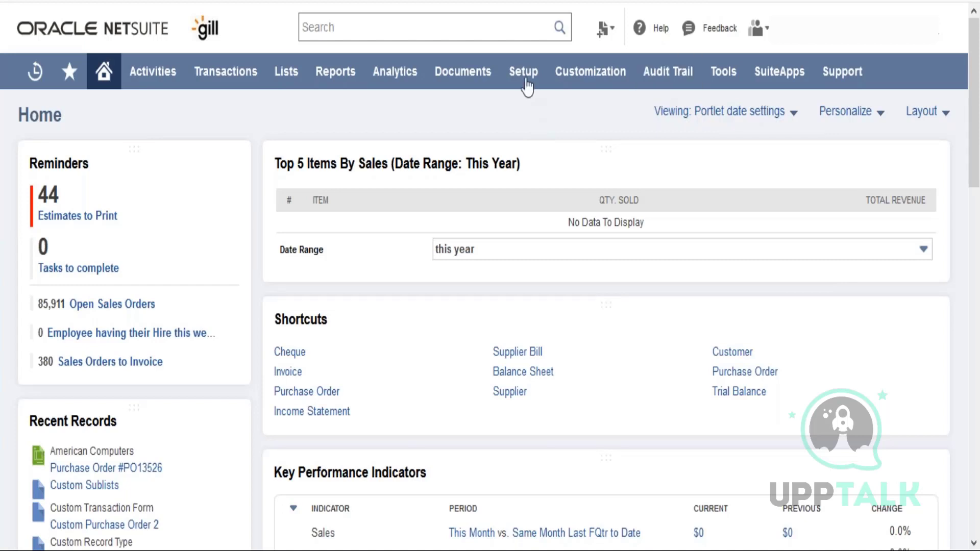
Step: Open the Manage Roles list from the users and roles setup
{"action": "mouse_move", "coordinate": [526, 79]}
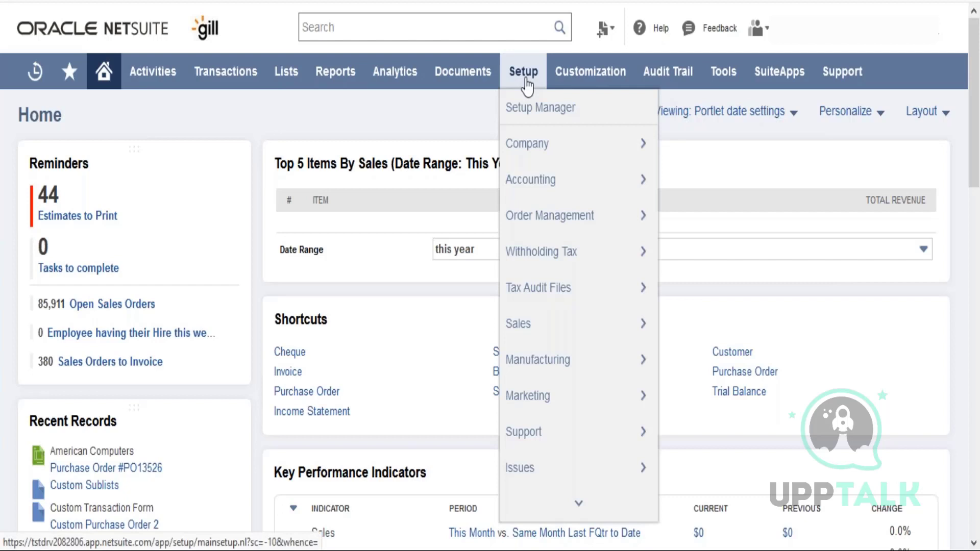
{"action": "mouse_move", "coordinate": [645, 252]}
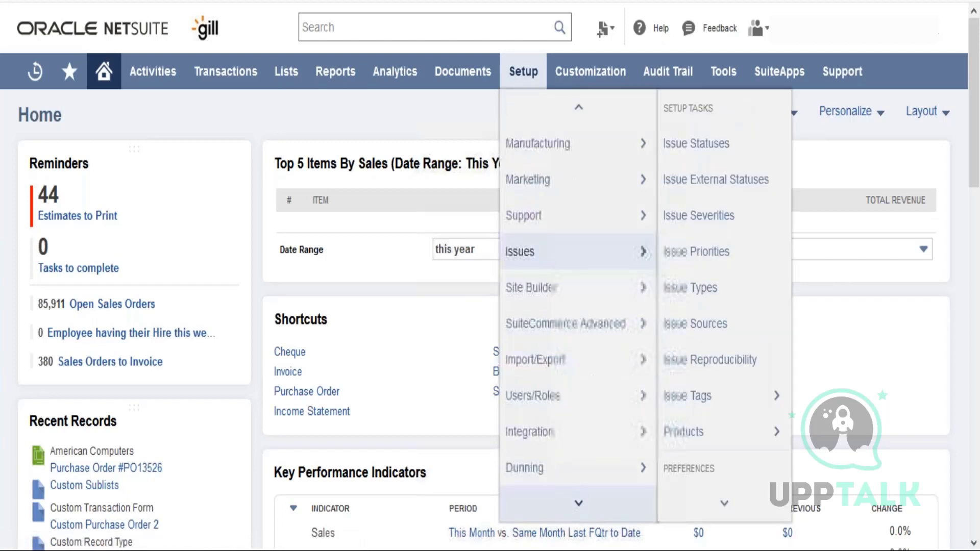
{"action": "scroll", "coordinate": [644, 252], "scroll_direction": "down", "scroll_amount": 1}
{"action": "mouse_move", "coordinate": [580, 375]}
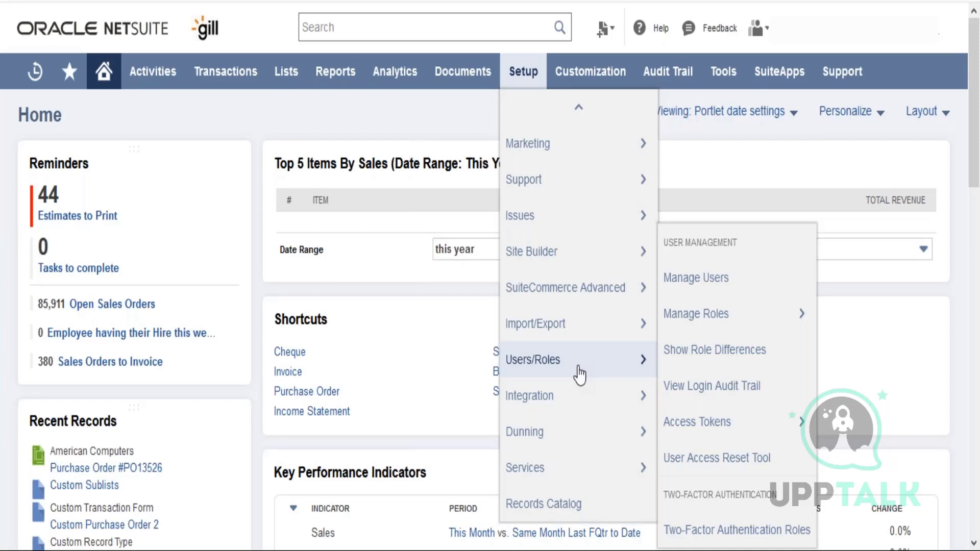
{"action": "mouse_move", "coordinate": [706, 327]}
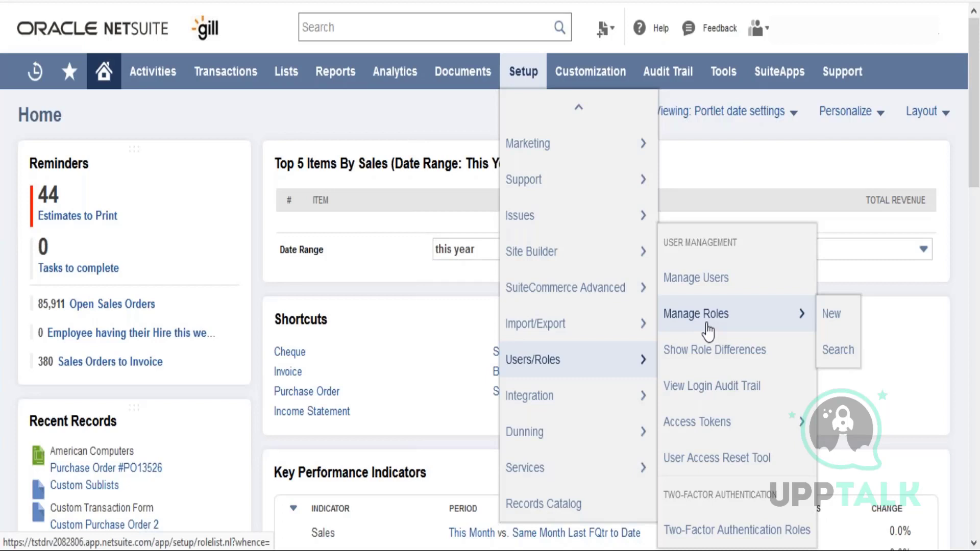
{"action": "left_click", "coordinate": [708, 332]}
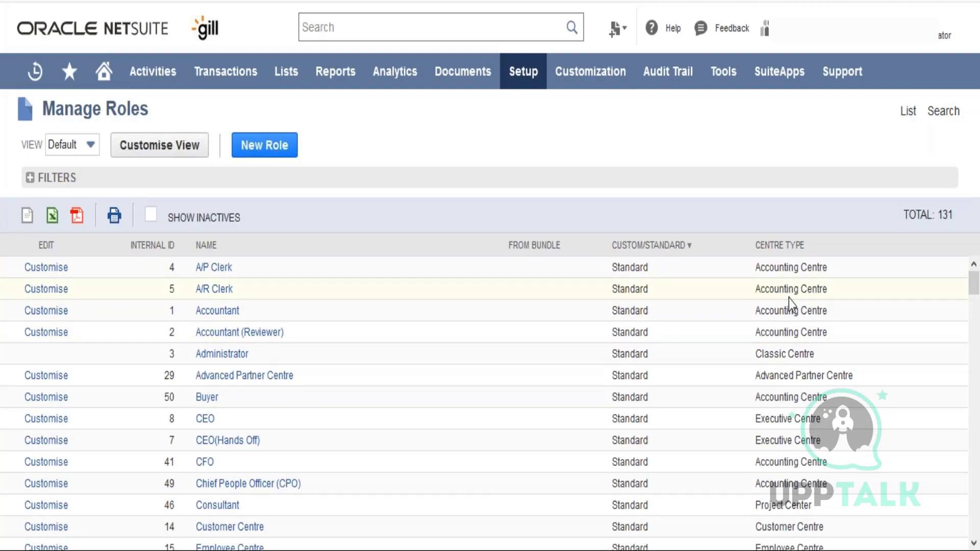
Step: Sort the roles by centre type and look through the whole list to examine which centre types the roles use
{"action": "left_click", "coordinate": [793, 250]}
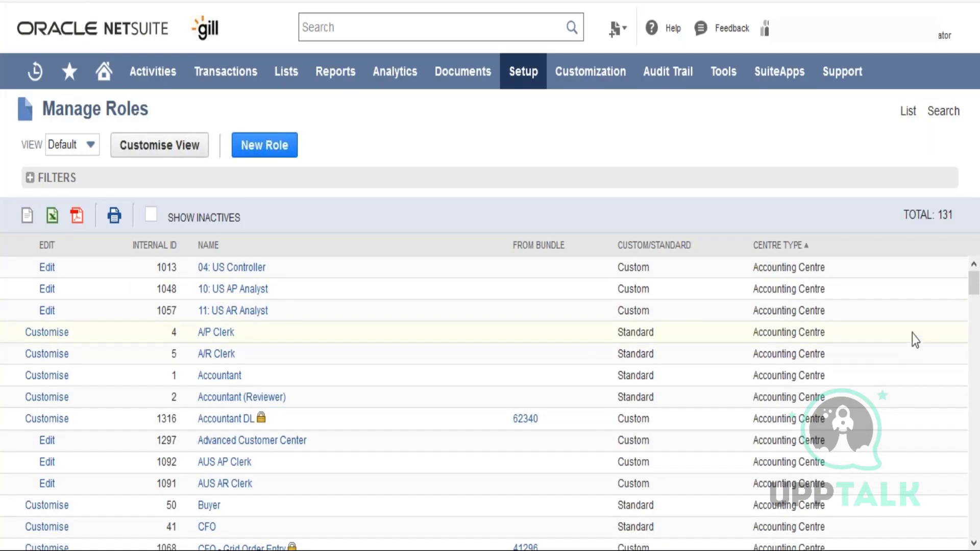
{"action": "left_click_drag", "start_coordinate": [975, 286], "coordinate": [975, 367]}
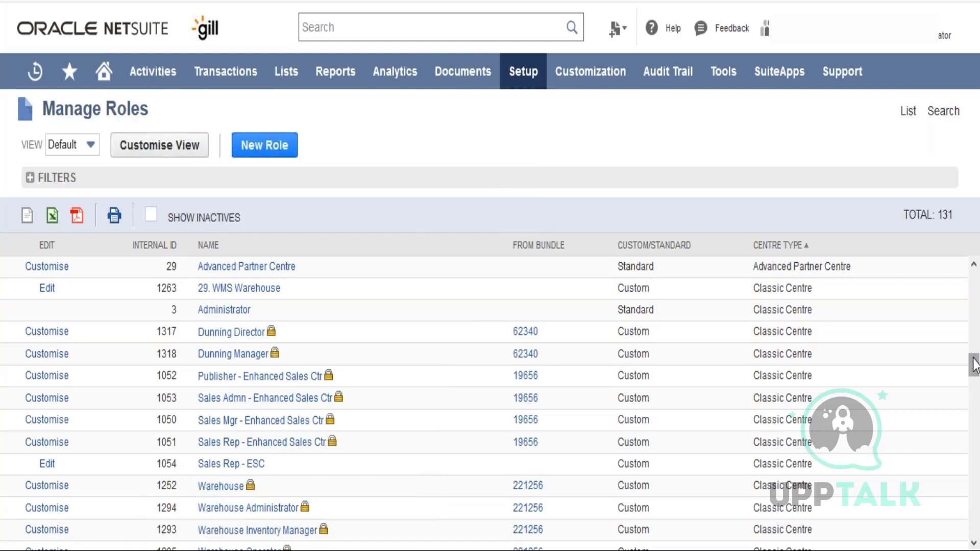
{"action": "left_click_drag", "start_coordinate": [974, 358], "coordinate": [975, 400]}
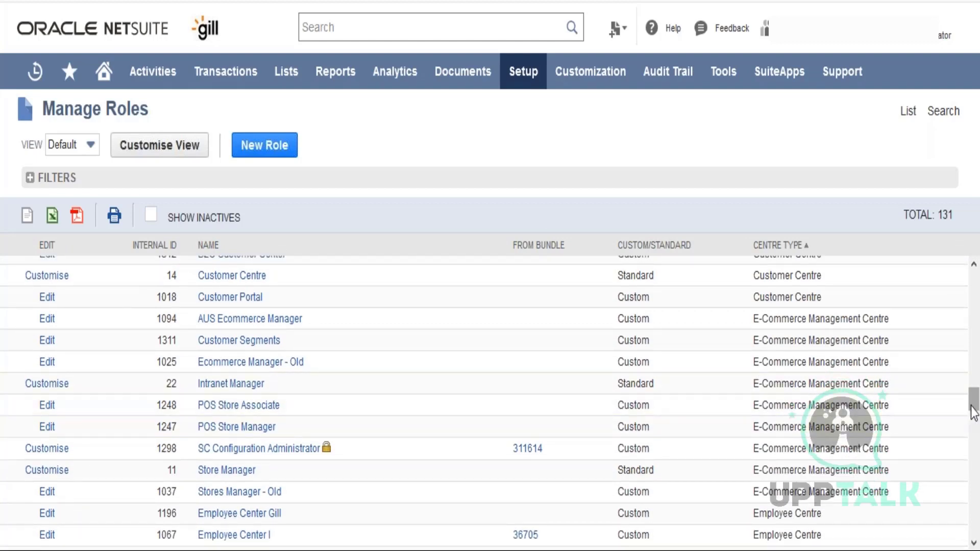
{"action": "left_click_drag", "start_coordinate": [973, 413], "coordinate": [970, 431]}
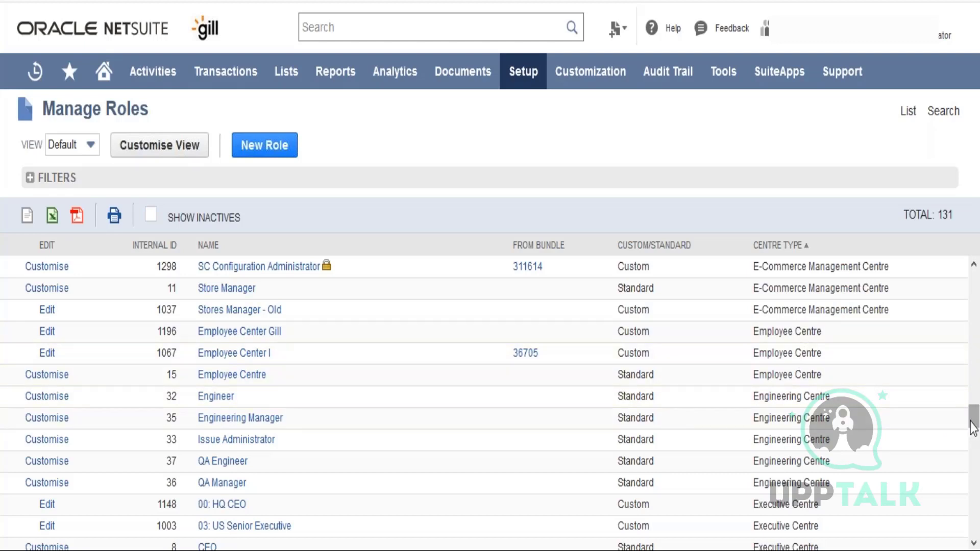
{"action": "left_click_drag", "start_coordinate": [974, 428], "coordinate": [973, 437]}
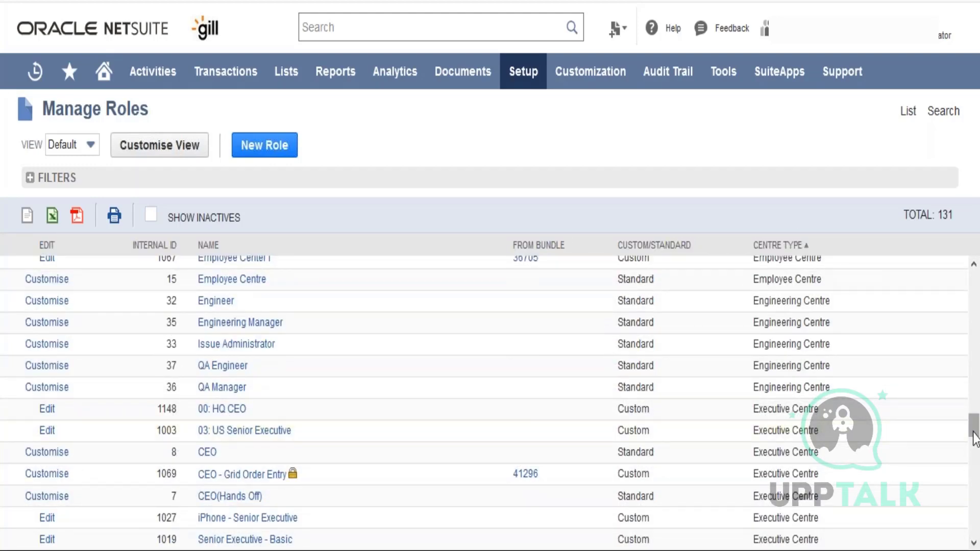
{"action": "left_click_drag", "start_coordinate": [975, 438], "coordinate": [975, 451]}
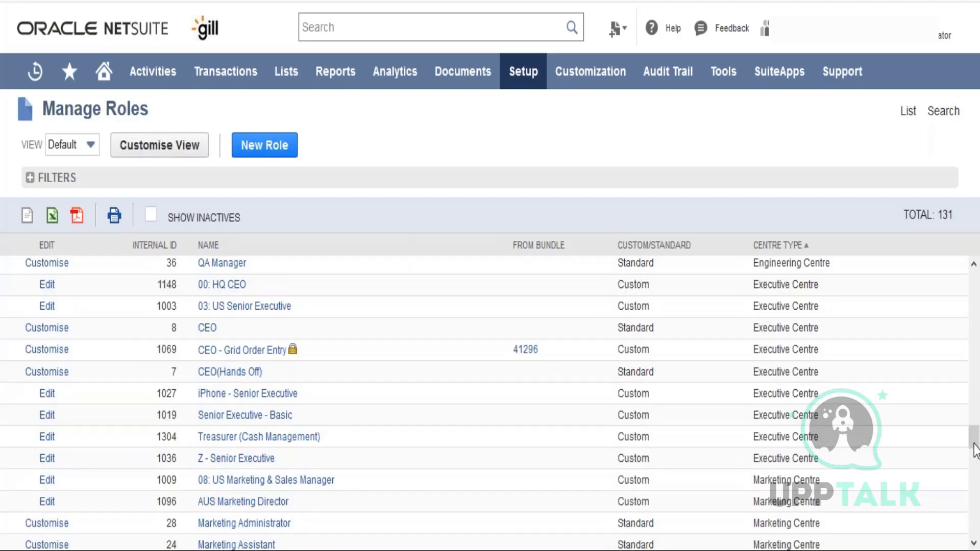
{"action": "left_click_drag", "start_coordinate": [975, 451], "coordinate": [976, 475]}
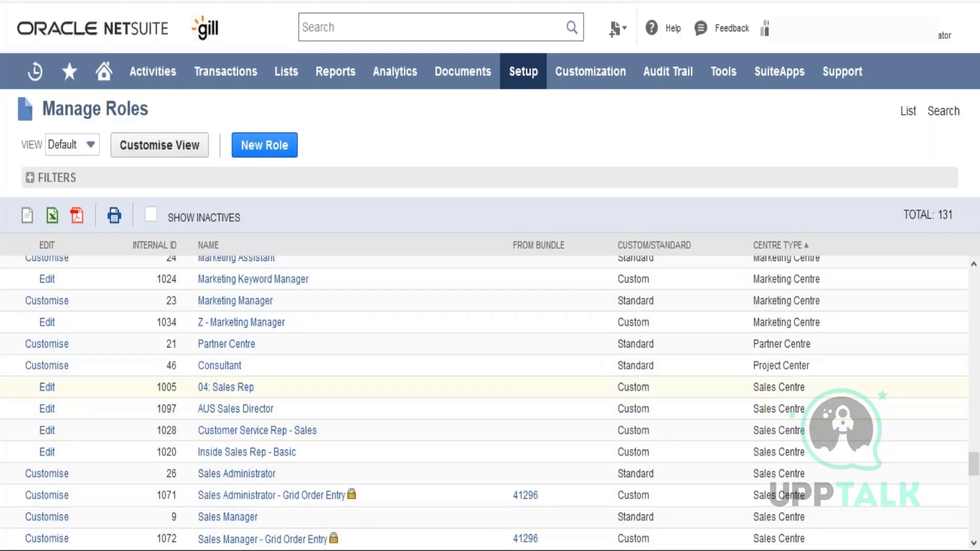
{"action": "left_click_drag", "start_coordinate": [812, 345], "coordinate": [756, 347]}
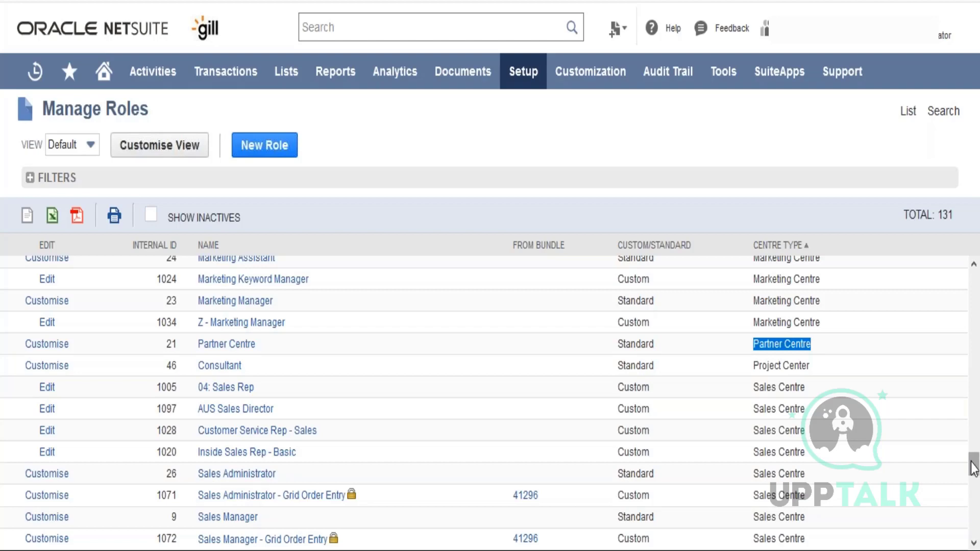
{"action": "left_click_drag", "start_coordinate": [974, 467], "coordinate": [976, 536]}
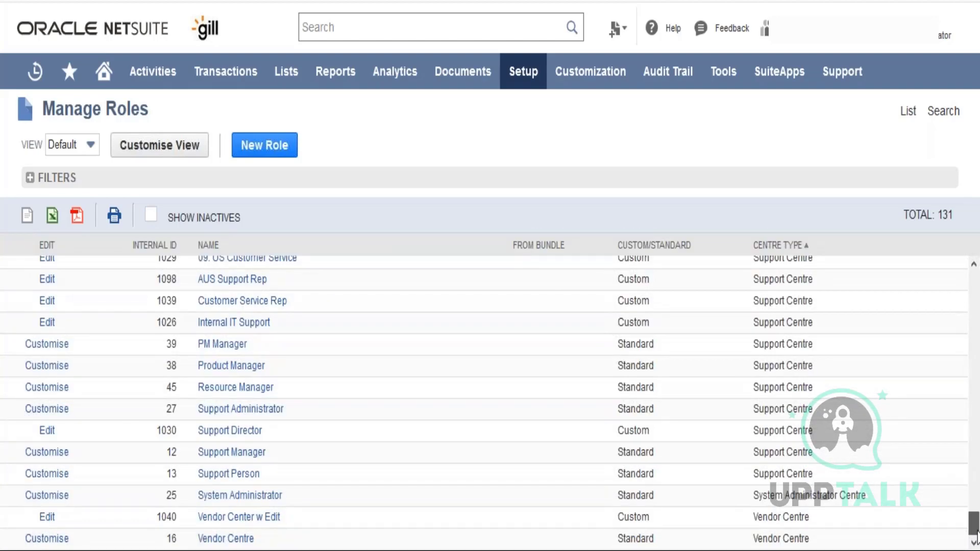
{"action": "left_click_drag", "start_coordinate": [976, 536], "coordinate": [978, 253]}
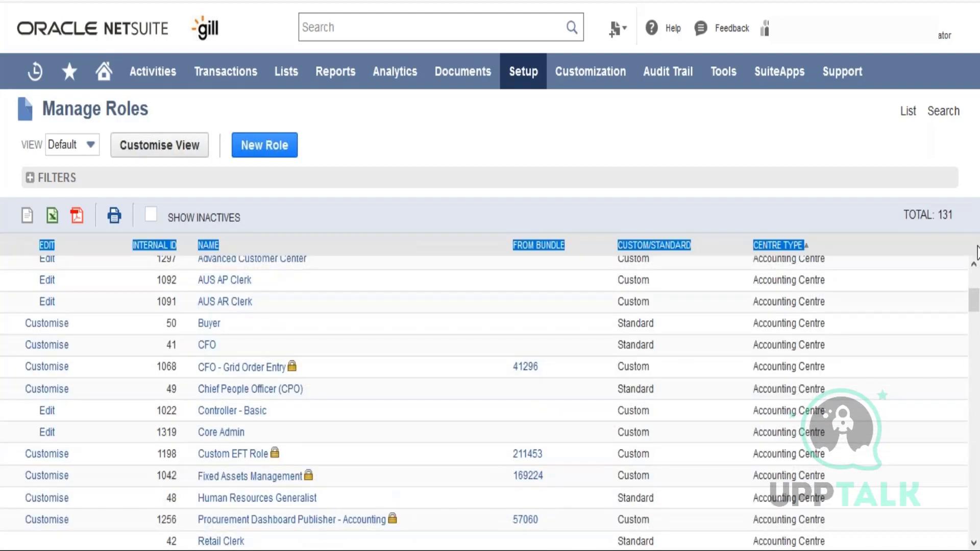
{"action": "left_click_drag", "start_coordinate": [975, 302], "coordinate": [974, 273]}
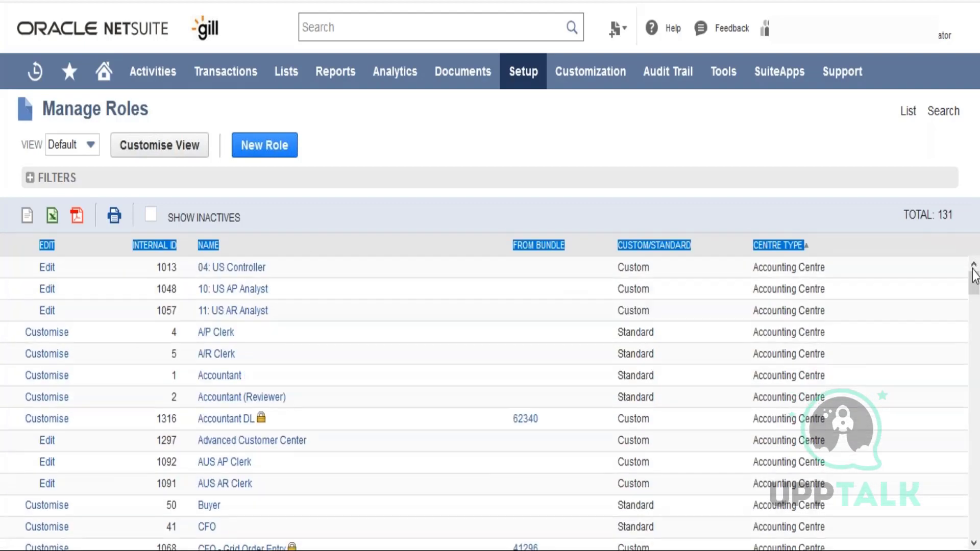
{"action": "left_click", "coordinate": [771, 295]}
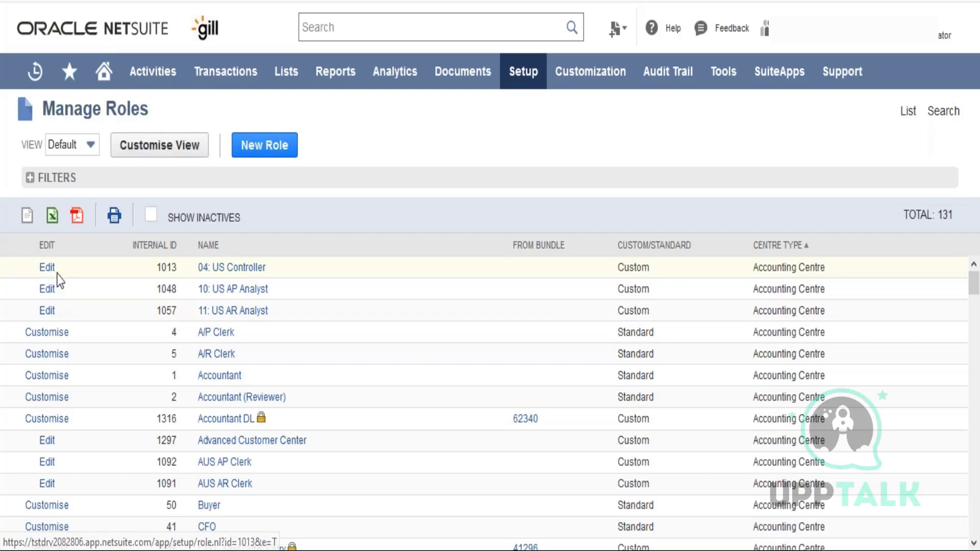
Step: Sort the roles by internal ID and look through the standard and custom roles
{"action": "left_click", "coordinate": [172, 250]}
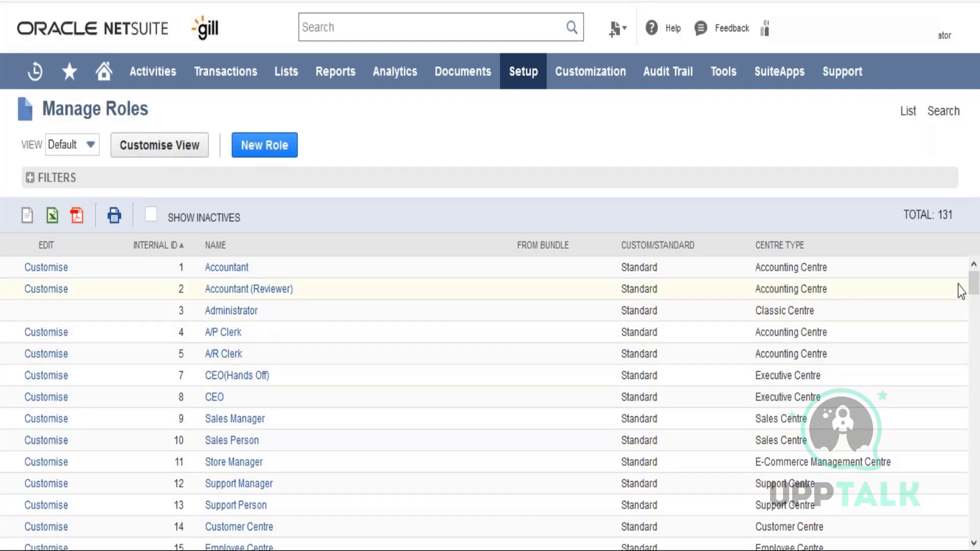
{"action": "left_click_drag", "start_coordinate": [972, 280], "coordinate": [974, 273]}
{"action": "left_click_drag", "start_coordinate": [975, 282], "coordinate": [976, 361]}
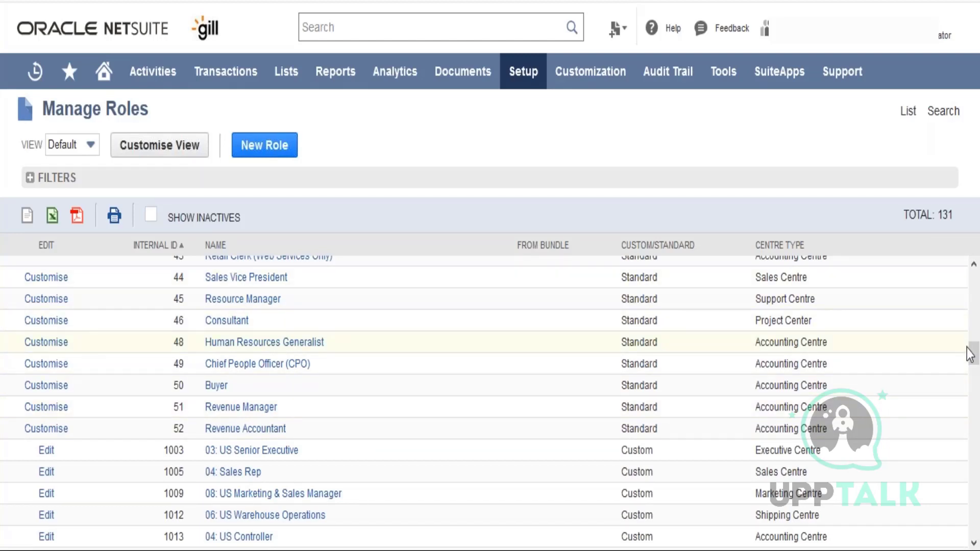
{"action": "left_click_drag", "start_coordinate": [974, 357], "coordinate": [974, 282]}
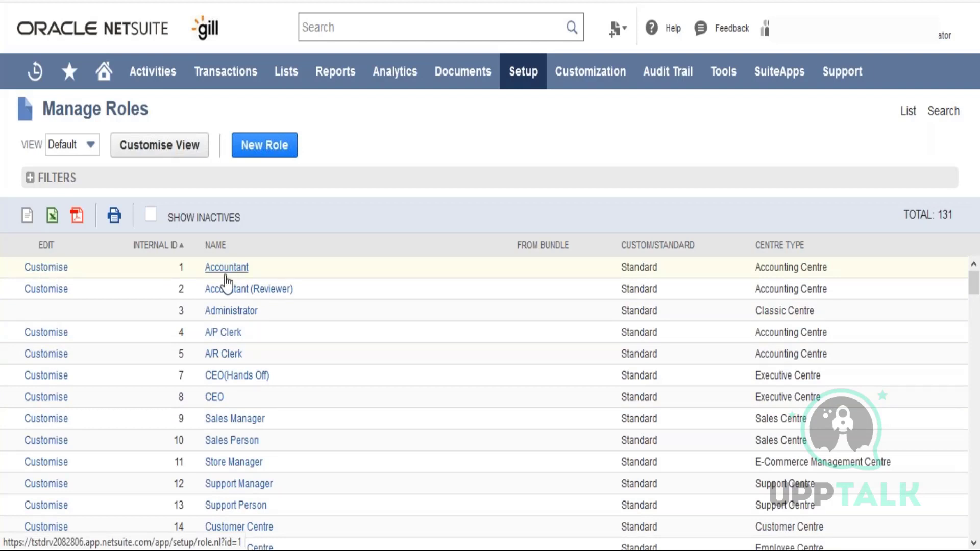
Step: Start customising the standard Accountant role and go through its name and ID fields
{"action": "left_click", "coordinate": [60, 274]}
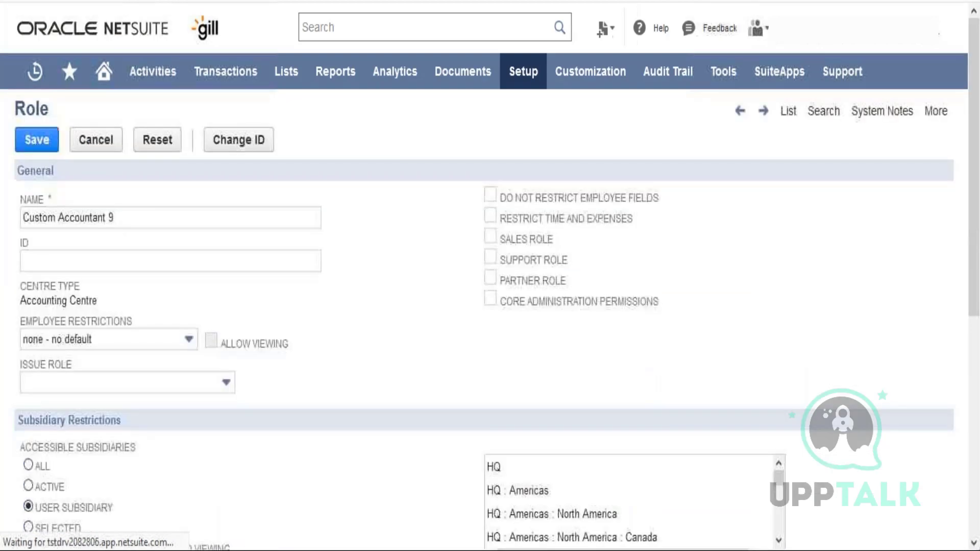
{"action": "left_click", "coordinate": [140, 218]}
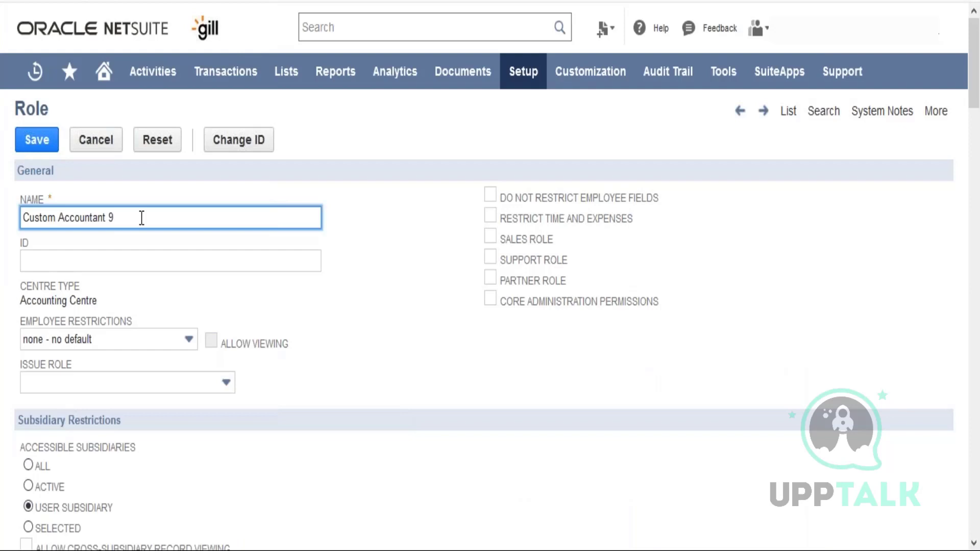
{"action": "left_click", "coordinate": [145, 263]}
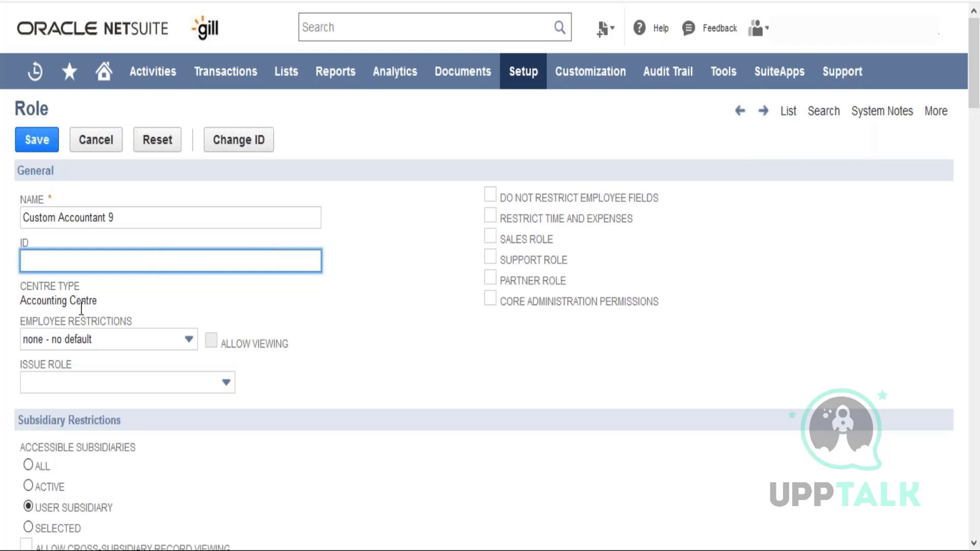
Step: Examine the available employee restriction options for the custom role
{"action": "left_click", "coordinate": [104, 338]}
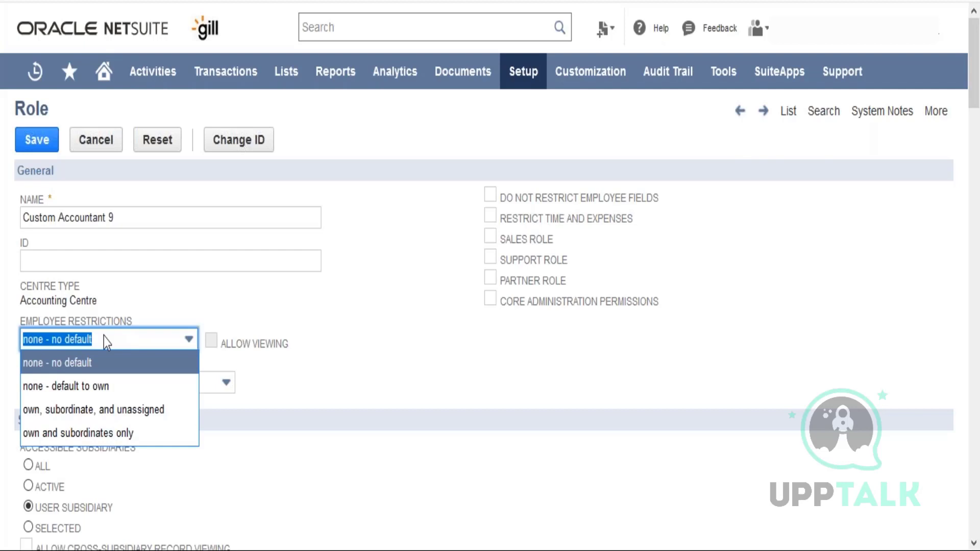
{"action": "left_click", "coordinate": [297, 391]}
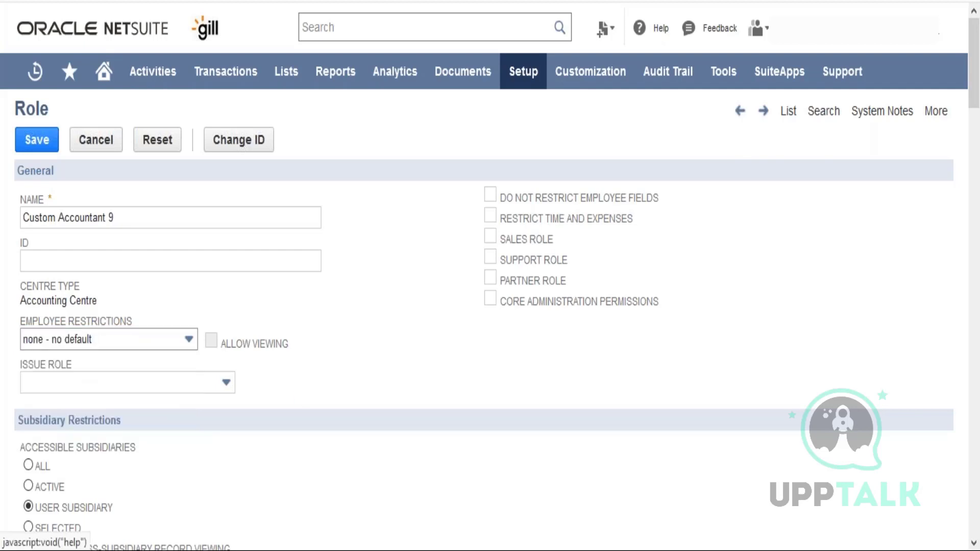
{"action": "left_click", "coordinate": [110, 339]}
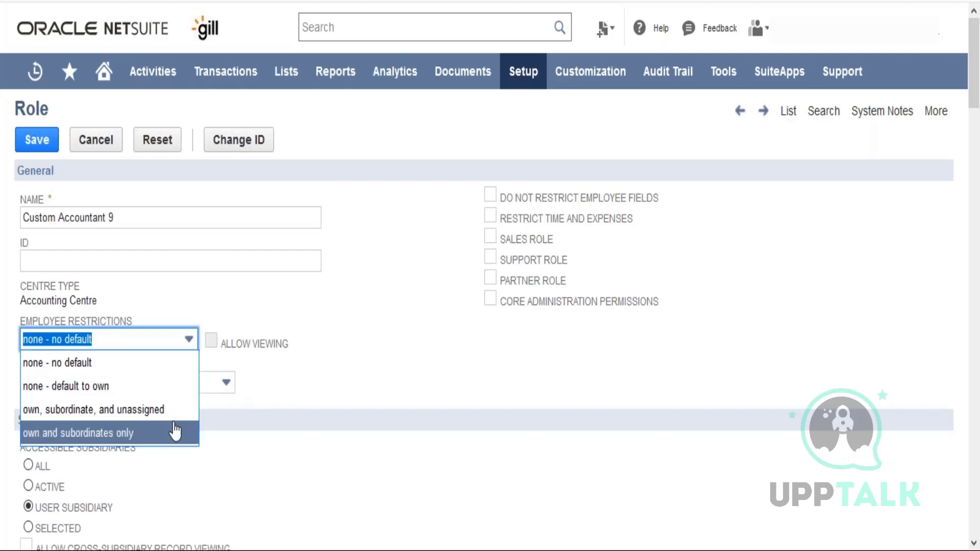
{"action": "left_click", "coordinate": [312, 395]}
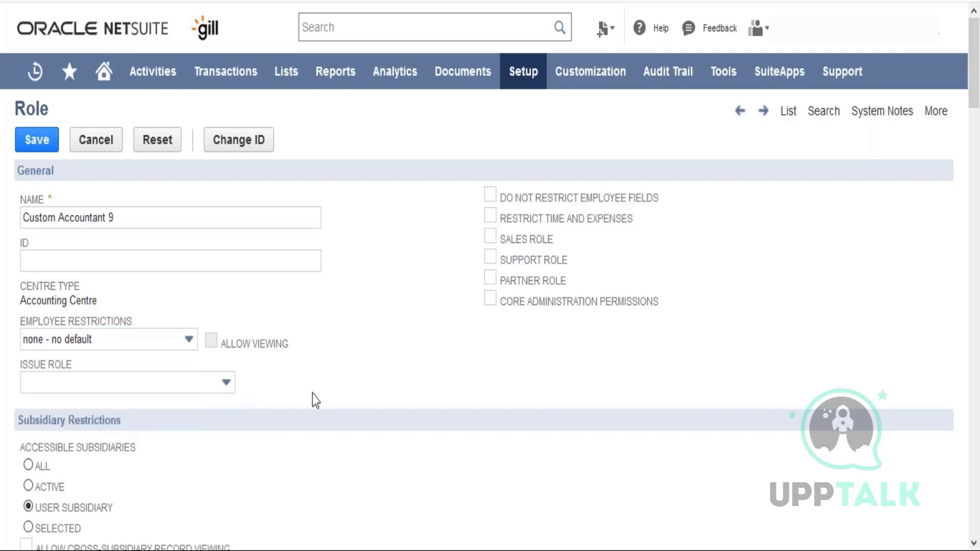
Step: Try the employee restriction "own, subordinate, and unassigned" with Allow Viewing, and restore "none - no default"
{"action": "left_click", "coordinate": [162, 340]}
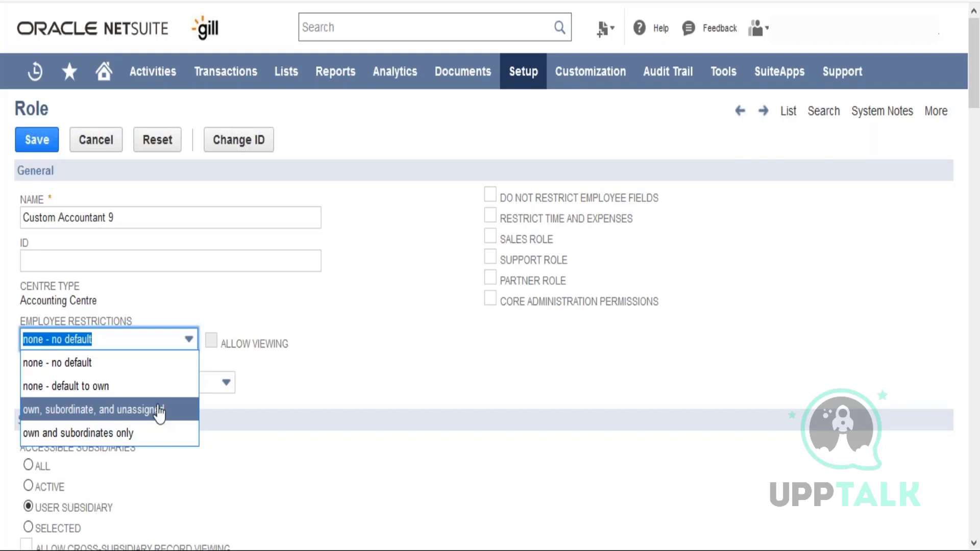
{"action": "left_click", "coordinate": [160, 412]}
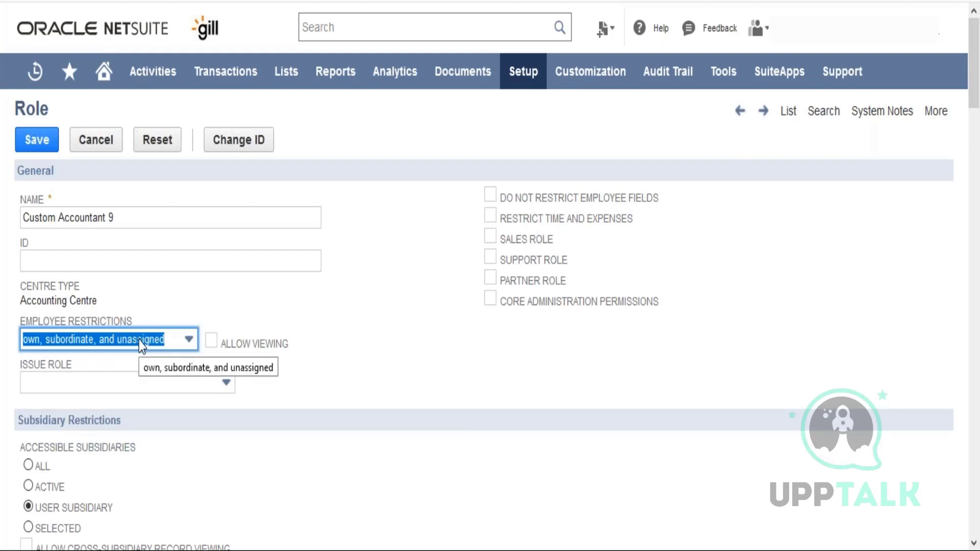
{"action": "left_click", "coordinate": [211, 341]}
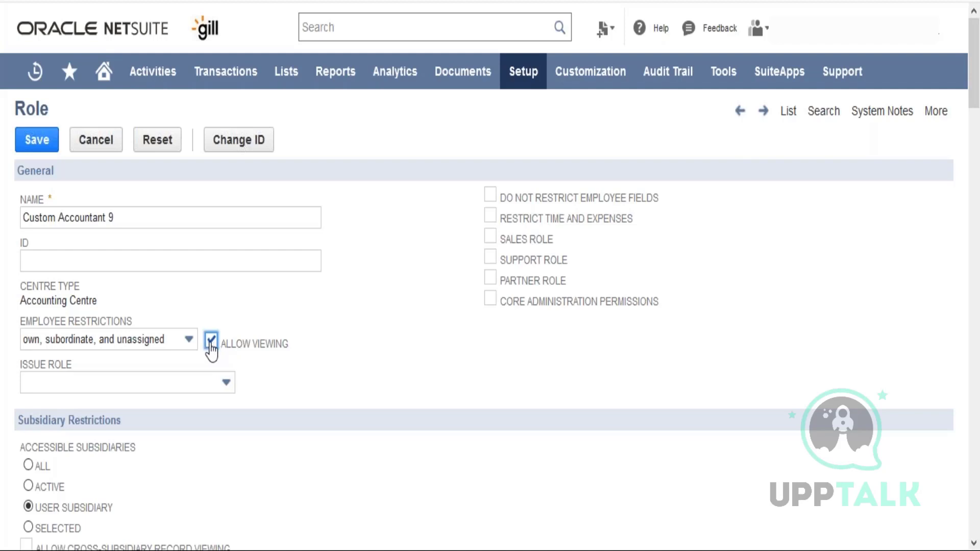
{"action": "left_click", "coordinate": [211, 343]}
{"action": "left_click", "coordinate": [160, 341]}
{"action": "left_click", "coordinate": [148, 362]}
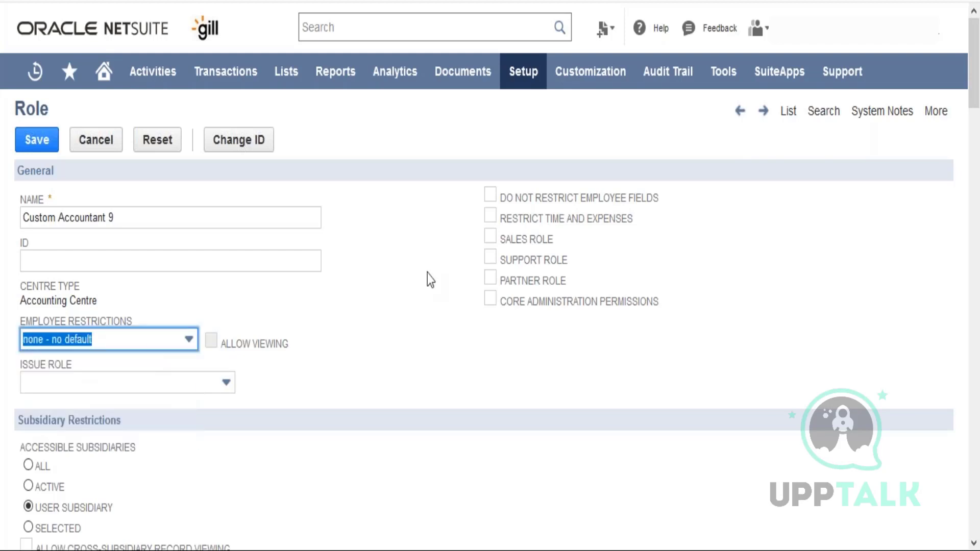
Step: Look through the issue role options and the subsidiary restriction settings of the custom role
{"action": "left_click", "coordinate": [176, 384]}
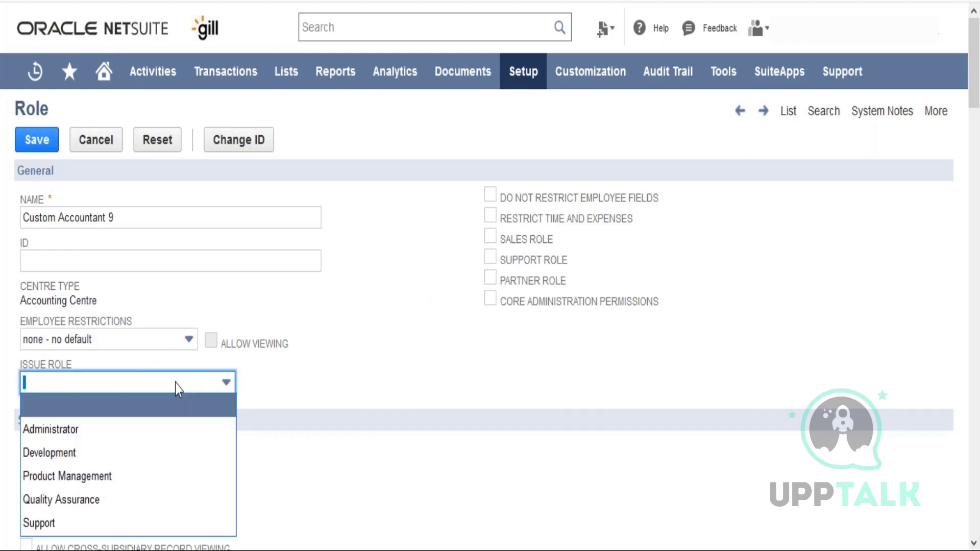
{"action": "left_click", "coordinate": [296, 397]}
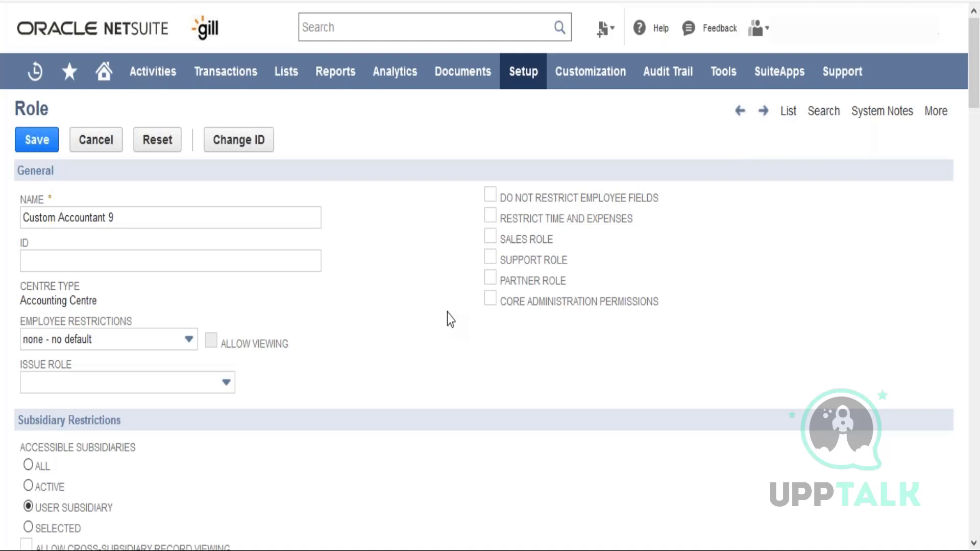
{"action": "scroll", "coordinate": [448, 313], "scroll_direction": "down", "scroll_amount": 3}
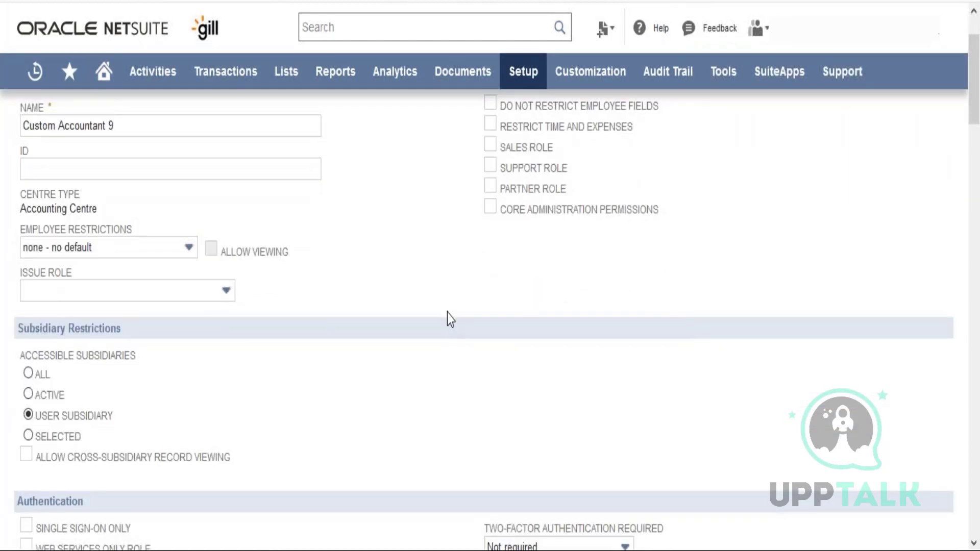
{"action": "scroll", "coordinate": [447, 312], "scroll_direction": "down", "scroll_amount": 4}
{"action": "scroll", "coordinate": [447, 313], "scroll_direction": "up", "scroll_amount": 4}
Step: Go through the accessible subsidiaries options All, Active and User Subsidiary, and choose Selected
{"action": "left_click", "coordinate": [28, 373]}
{"action": "left_click", "coordinate": [29, 394]}
{"action": "left_click", "coordinate": [28, 415]}
{"action": "left_click", "coordinate": [28, 435]}
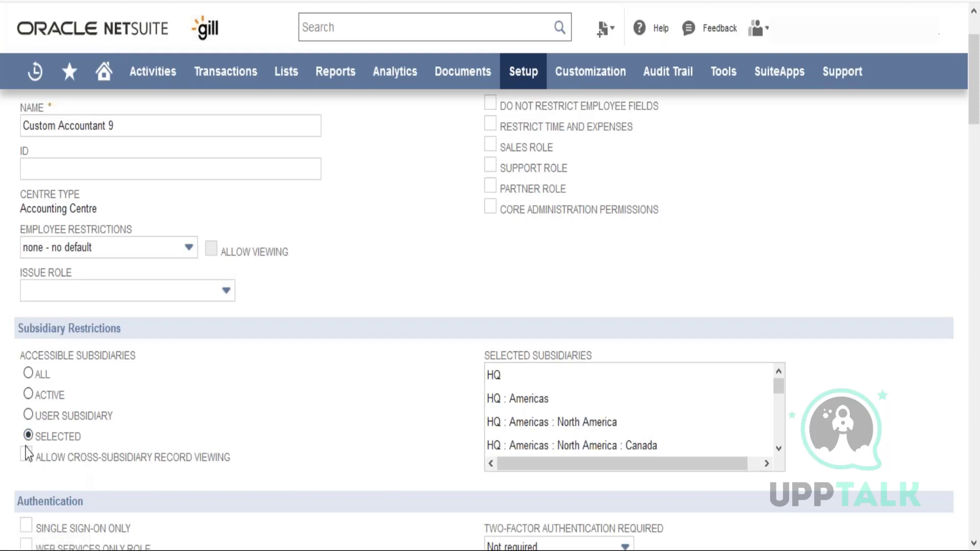
Step: Allow cross-subsidiary record viewing for the custom Accountant role and enable Single Sign-On Only in its authentication settings
{"action": "left_click", "coordinate": [26, 453]}
{"action": "scroll", "coordinate": [108, 482], "scroll_direction": "down", "scroll_amount": 5}
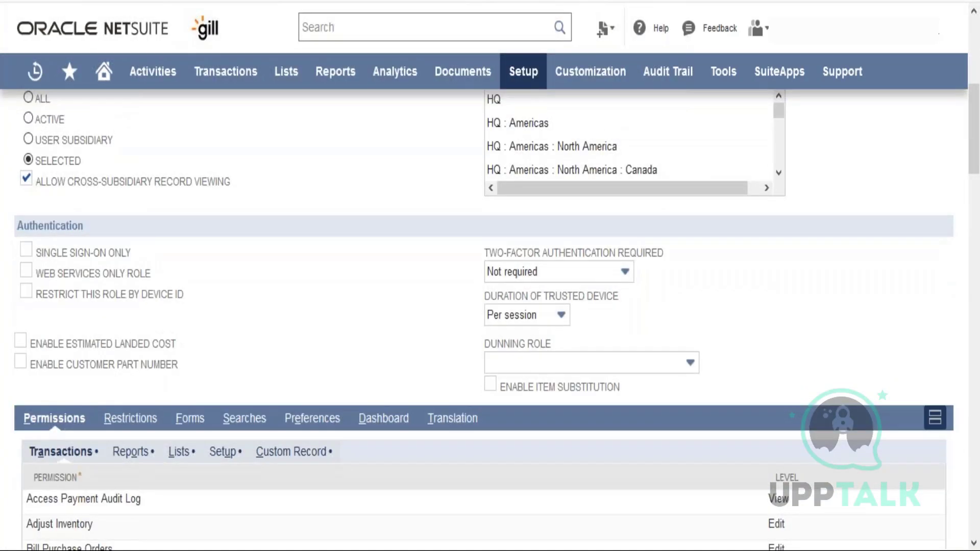
{"action": "left_click", "coordinate": [27, 251]}
{"action": "left_click", "coordinate": [26, 293]}
{"action": "left_click", "coordinate": [27, 293]}
Step: Look through the two-factor authentication options and the full range of trusted device durations for the custom role
{"action": "left_click", "coordinate": [575, 272]}
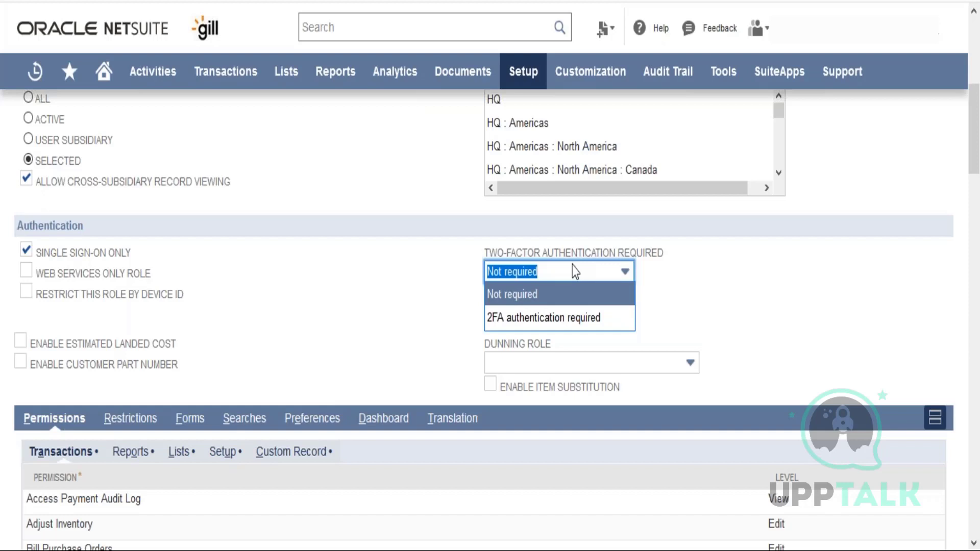
{"action": "left_click", "coordinate": [459, 301]}
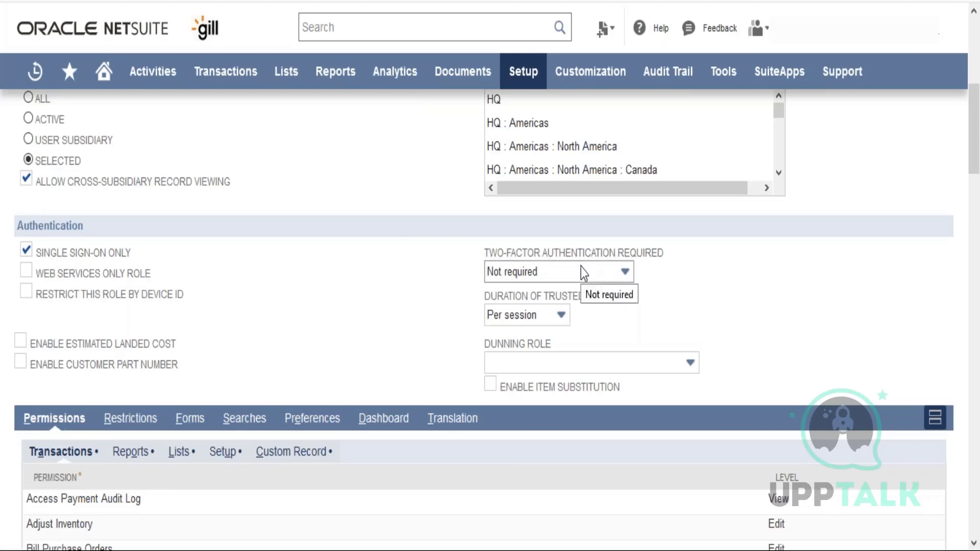
{"action": "left_click", "coordinate": [547, 317]}
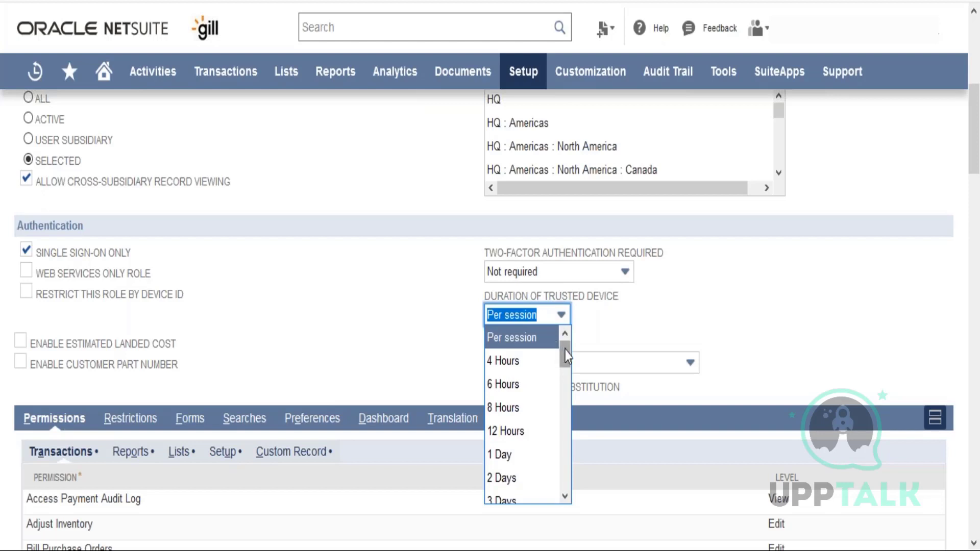
{"action": "left_click_drag", "start_coordinate": [565, 349], "coordinate": [568, 483]}
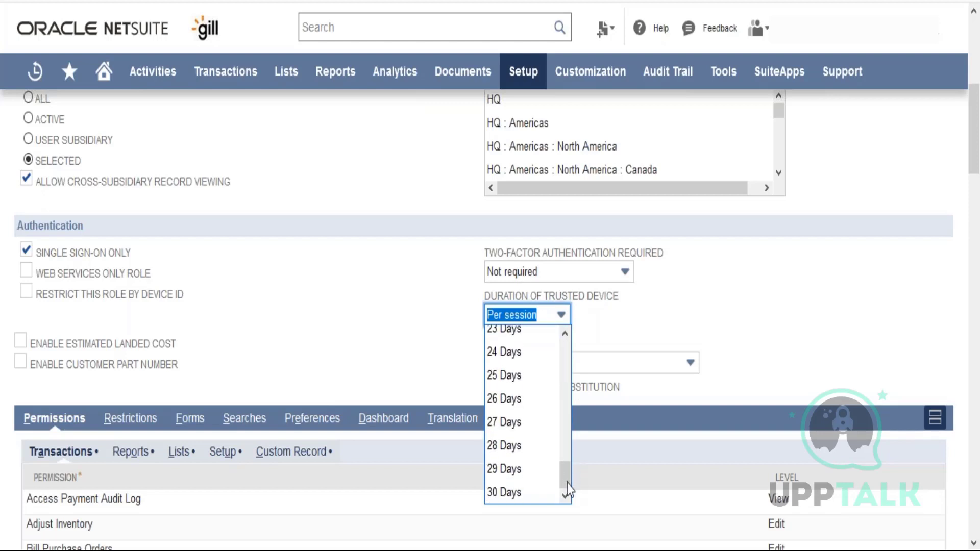
{"action": "left_click", "coordinate": [653, 327]}
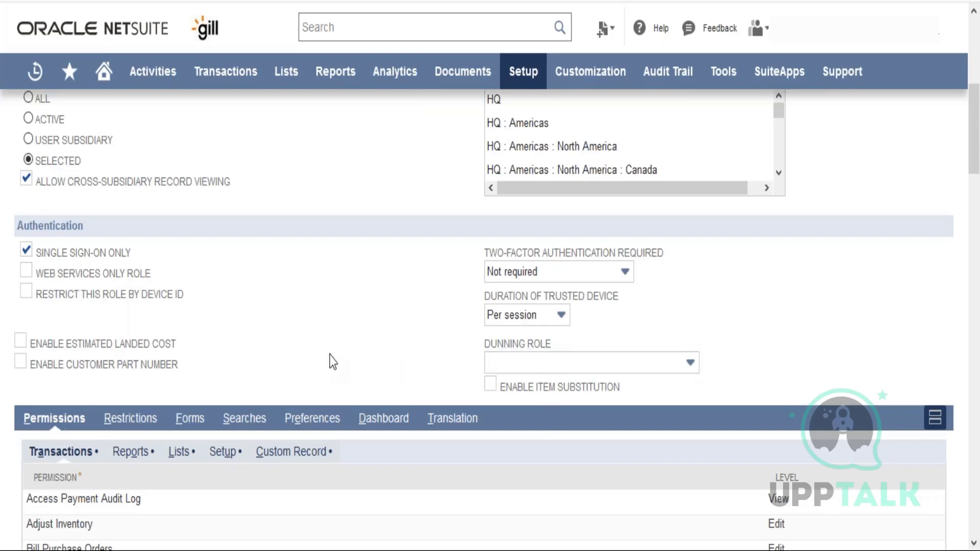
{"action": "scroll", "coordinate": [330, 362], "scroll_direction": "down", "scroll_amount": 4}
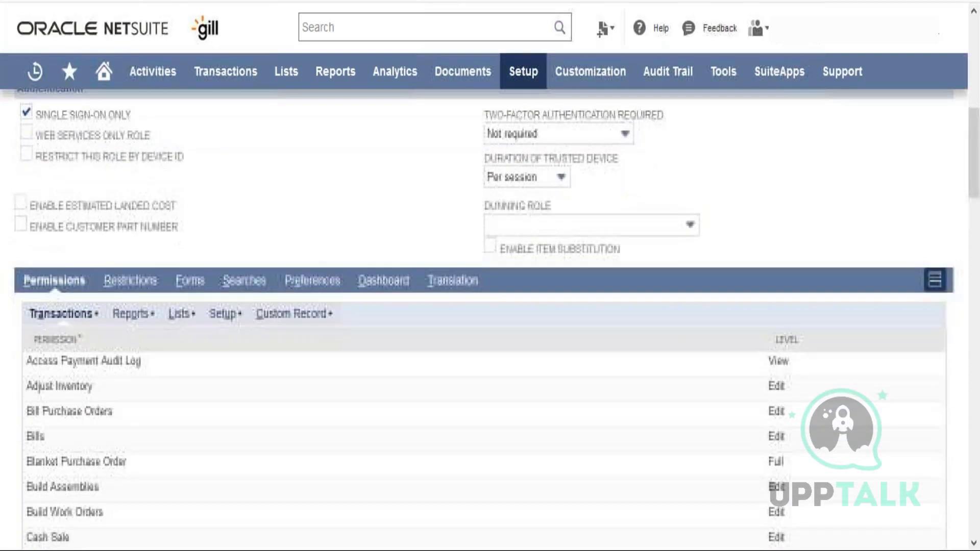